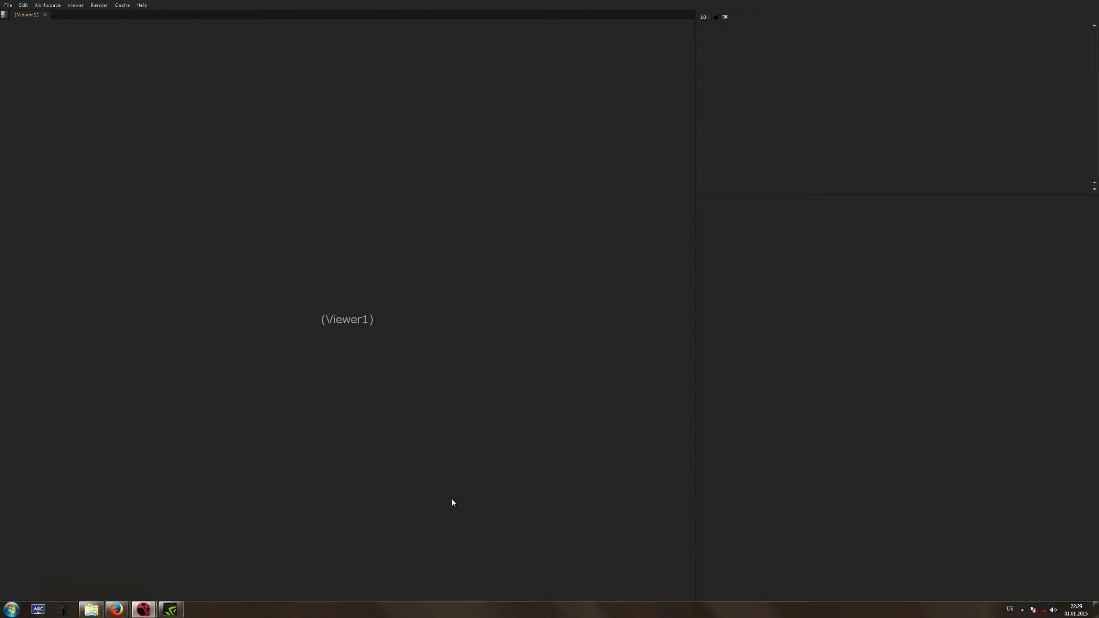
- Import the desert rock photo as Read1 and display it through Viewer1 placed below
key("super")
left_click(94, 608)
mouse_move(304, 208)
left_mouse_down()
mouse_move(1030, 479)
mouse_move(837, 264)
left_mouse_up()
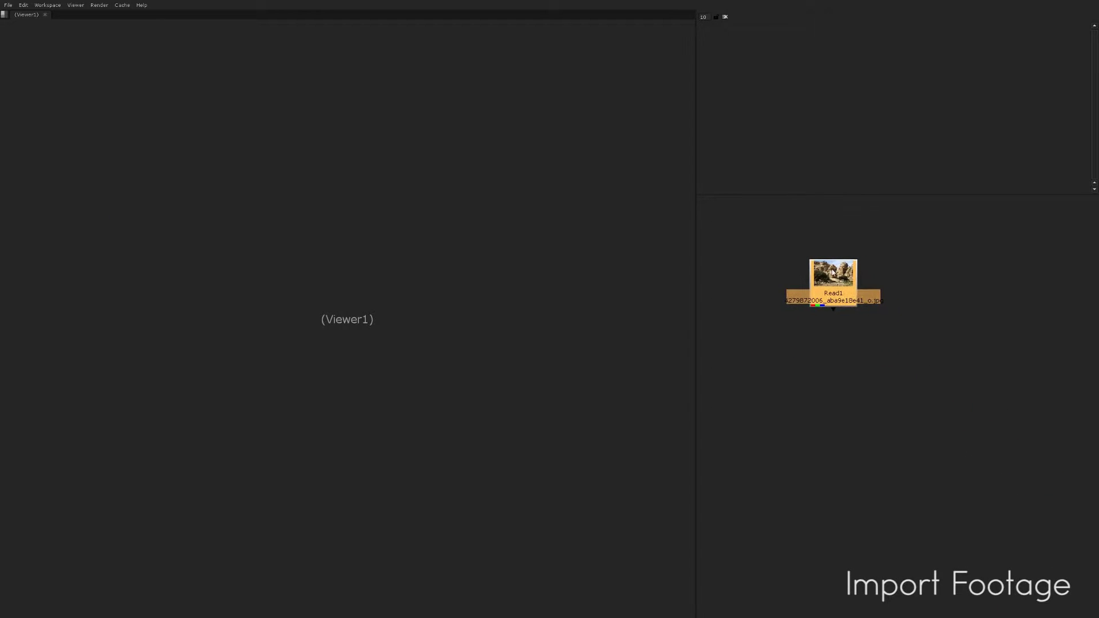
key("1")
mouse_move(839, 317)
left_mouse_down()
mouse_move(792, 419)
mouse_move(793, 545)
left_mouse_up()
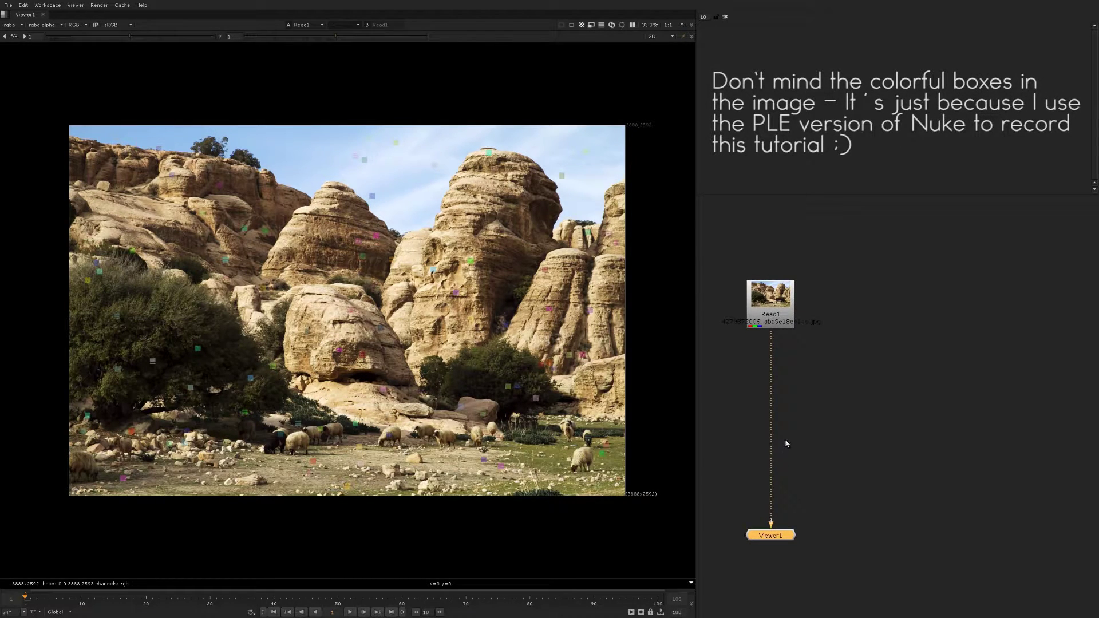
key("Tab")
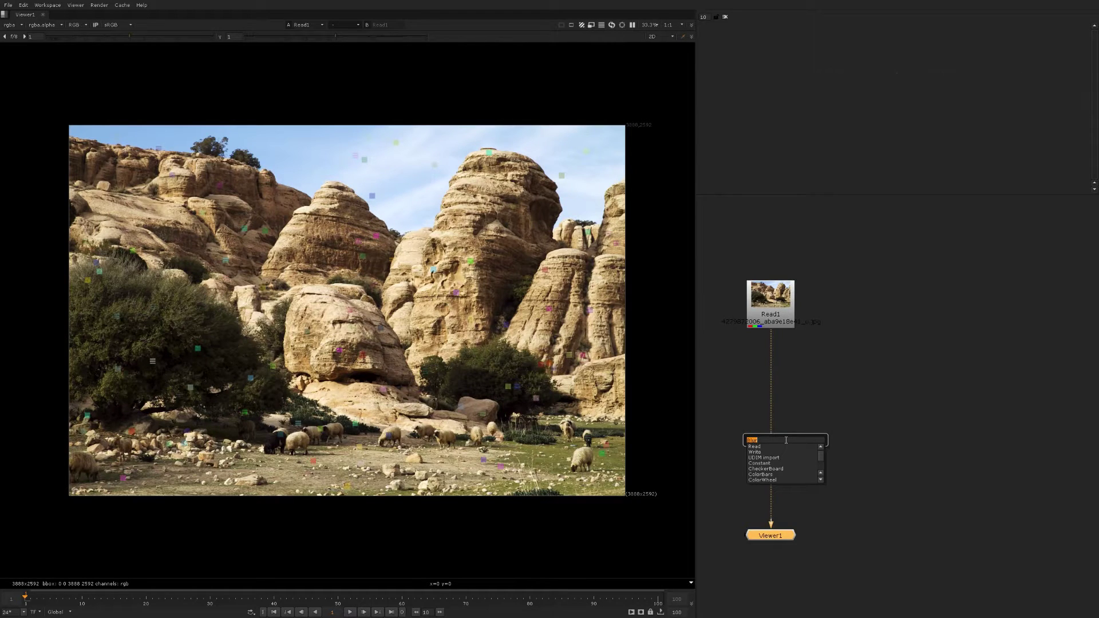
- Insert Blur1 with size 24.6 between Read1 and Viewer1, adding a Dot on its input pipe
type("blur")
key("Return")
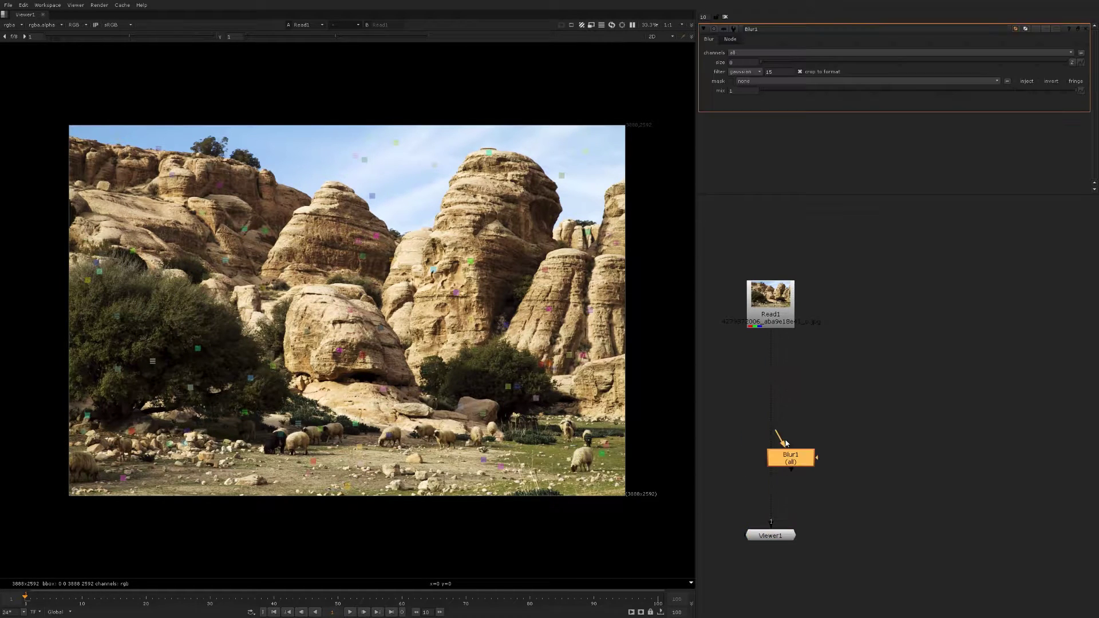
left_click_drag(787, 464, 770, 423)
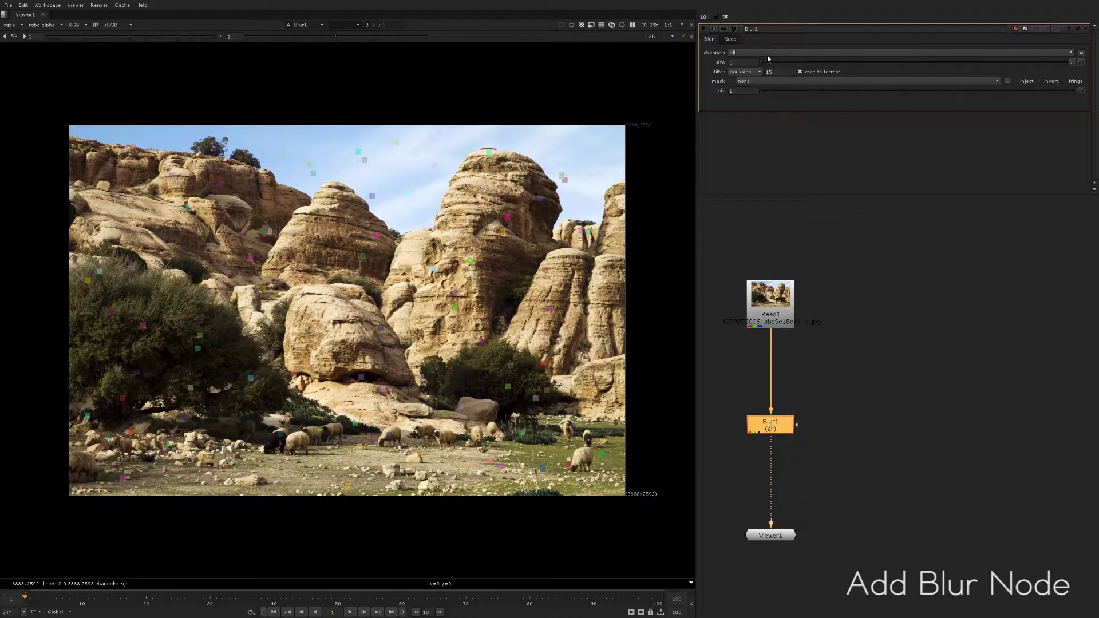
left_click_drag(771, 63, 913, 62)
scroll(467, 373, "up", 2)
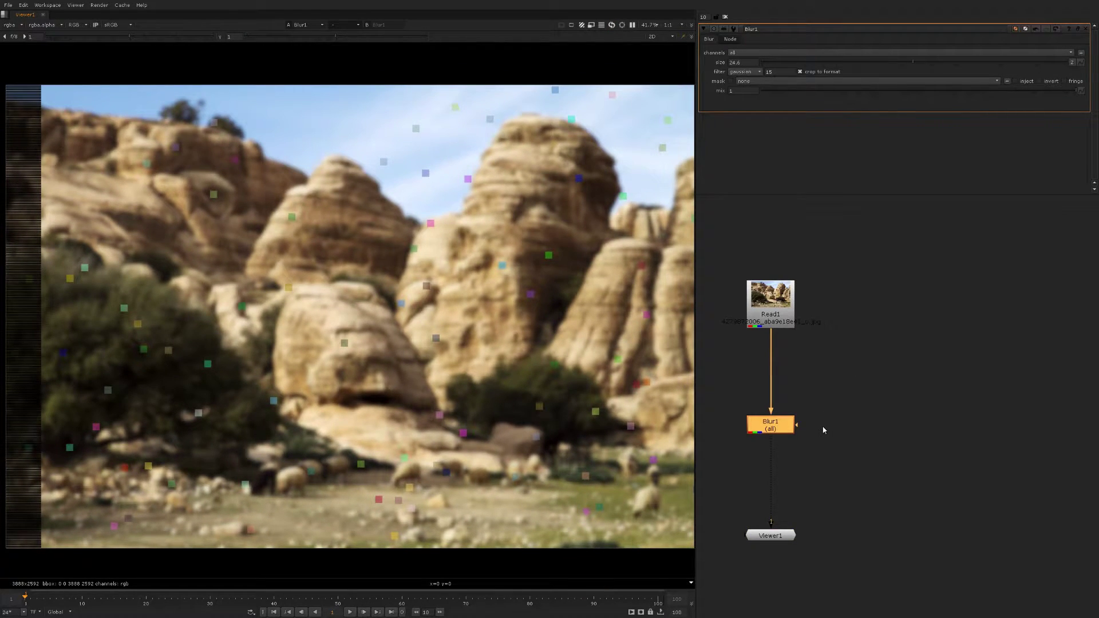
left_click(771, 373, "ctrl")
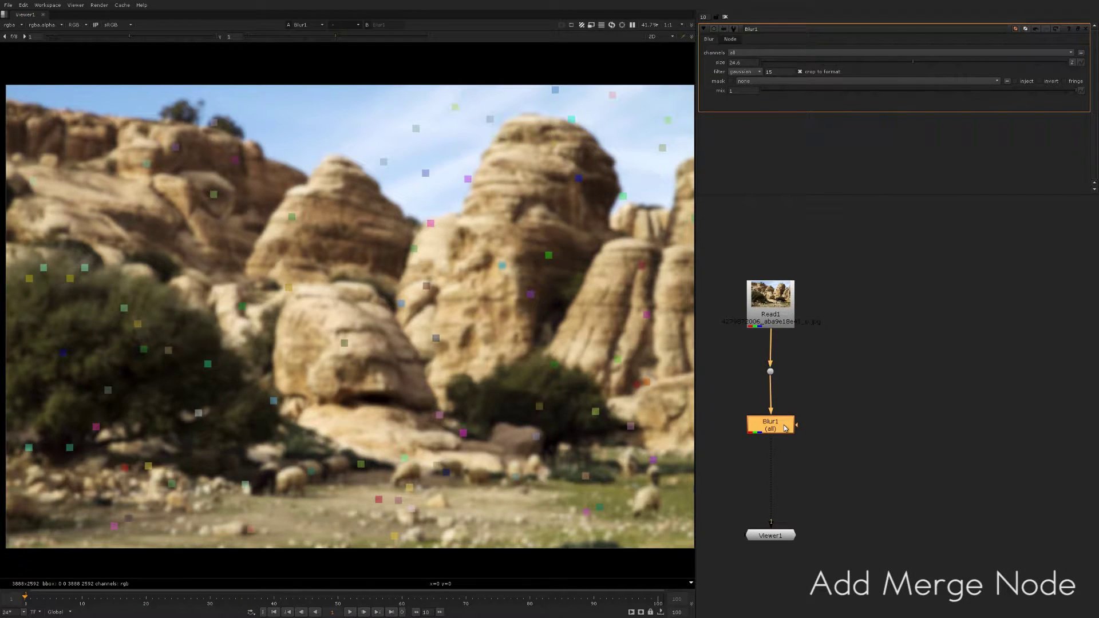
- Add Merge1 set to minus, taking Blur1 as B and the original footage as A
key("m")
mouse_move(832, 428)
left_mouse_down()
mouse_move(849, 430)
mouse_move(828, 438)
mouse_move(786, 428)
left_mouse_up()
left_click(755, 53)
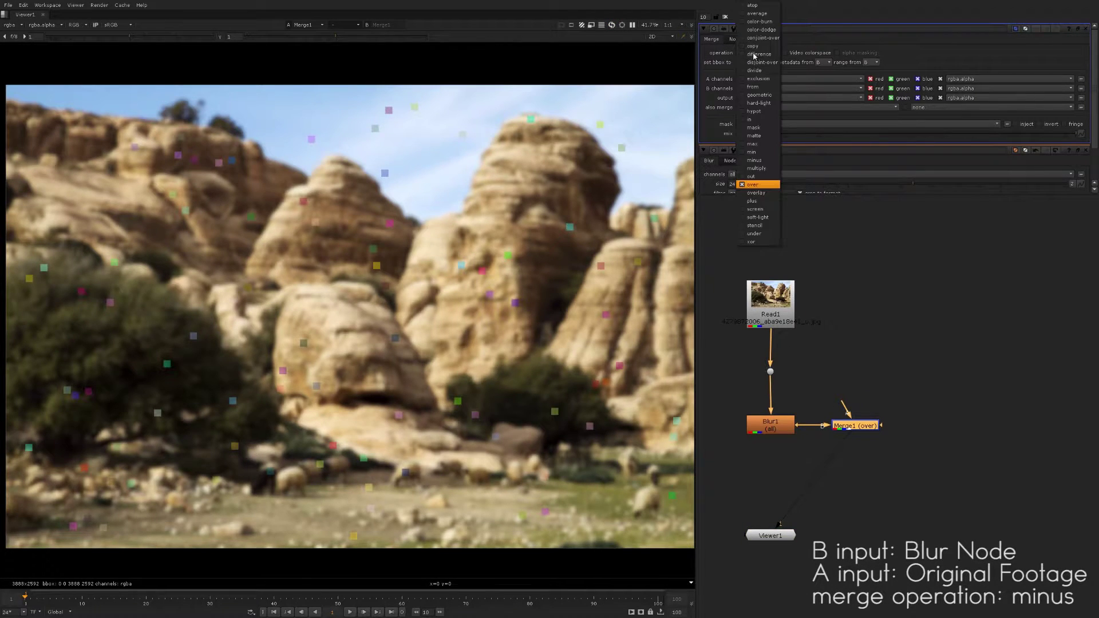
left_click(757, 160)
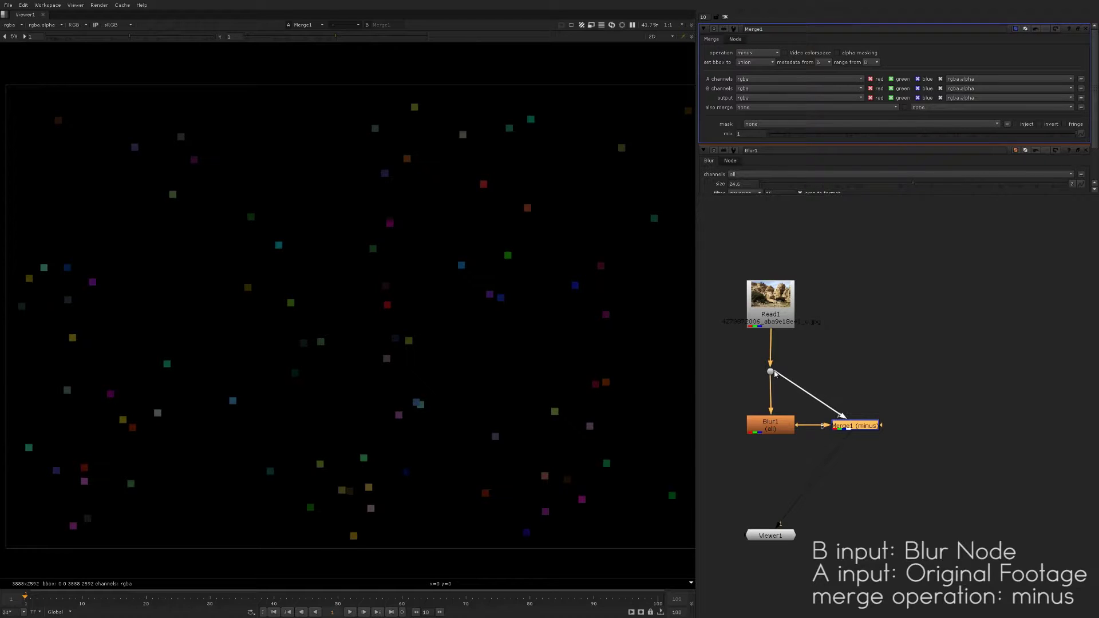
left_click_drag(773, 373, 855, 372)
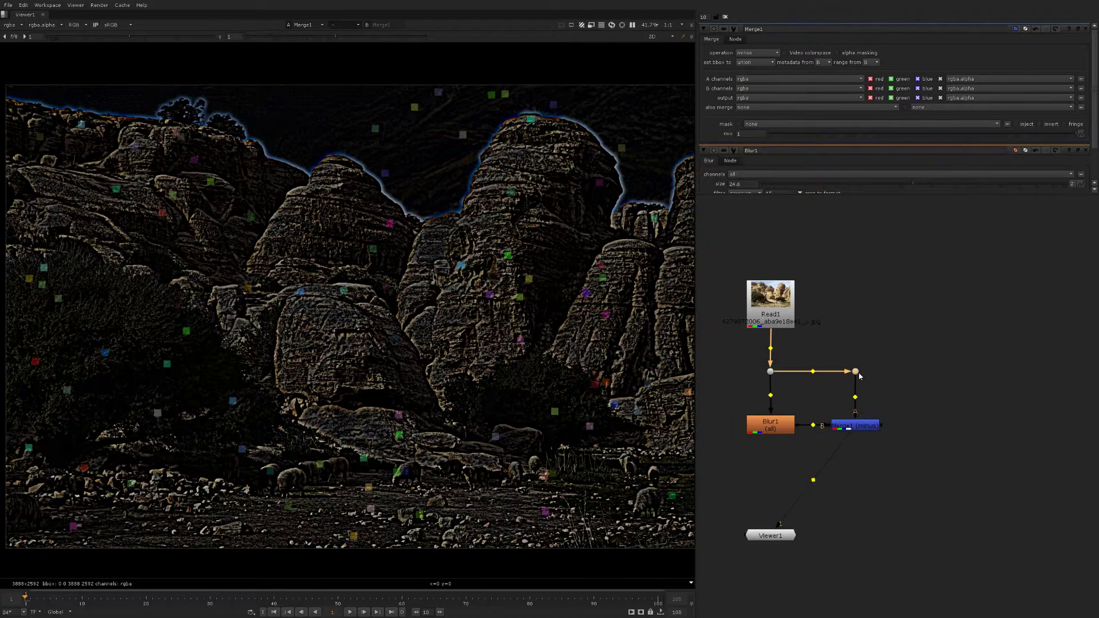
left_click_drag(884, 387, 820, 374)
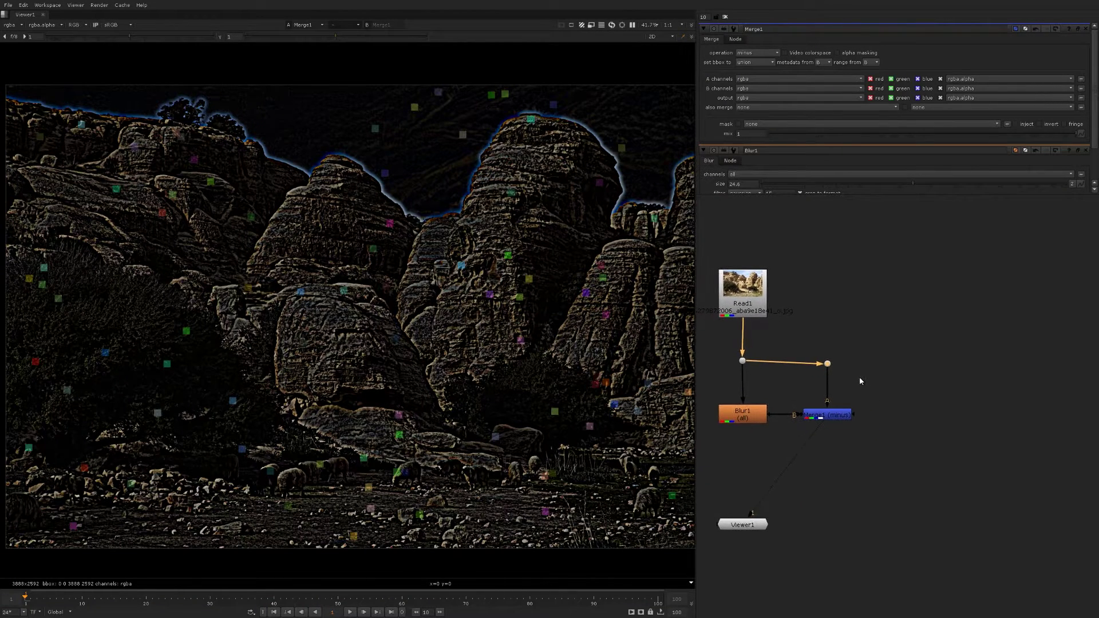
left_click_drag(820, 375, 832, 368)
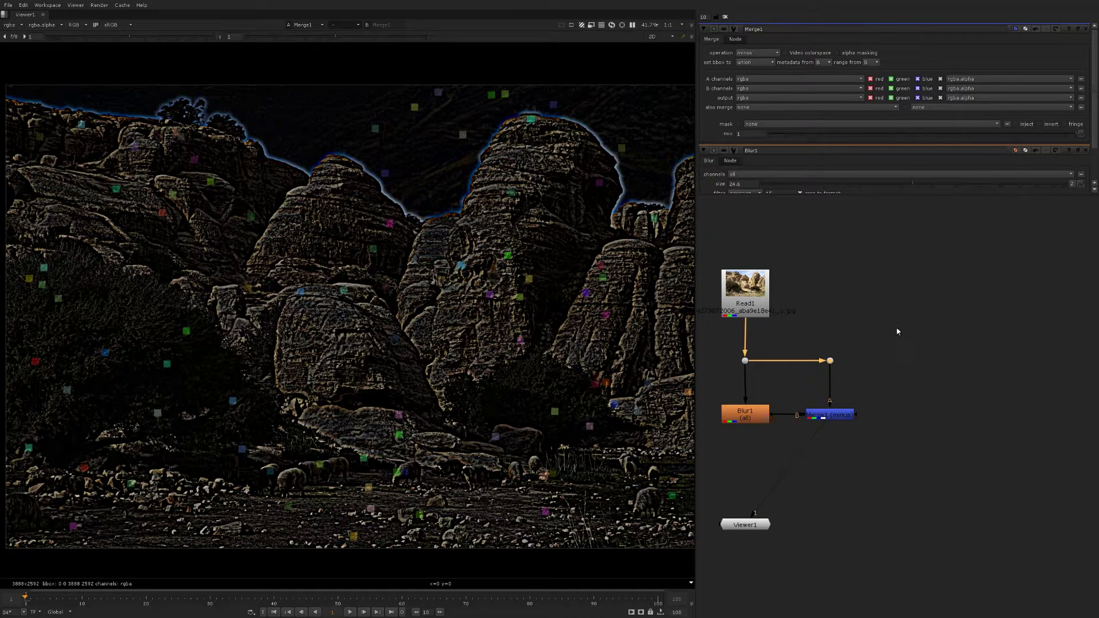
- Create Constant1 with red, green and blue each set to 0.5
key("Tab")
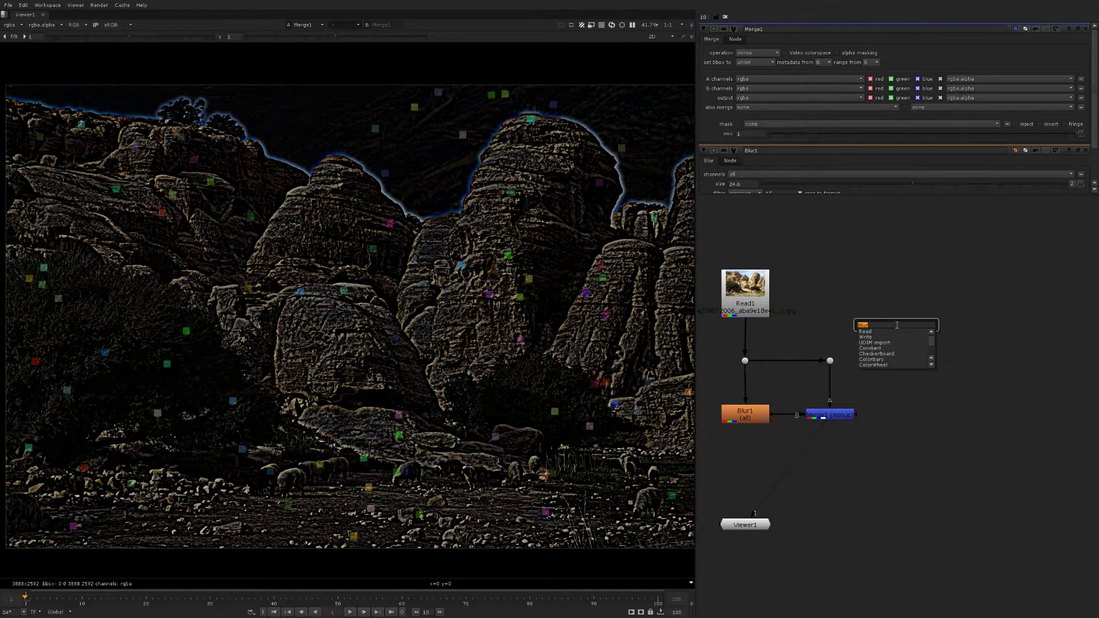
type("const")
key("Return")
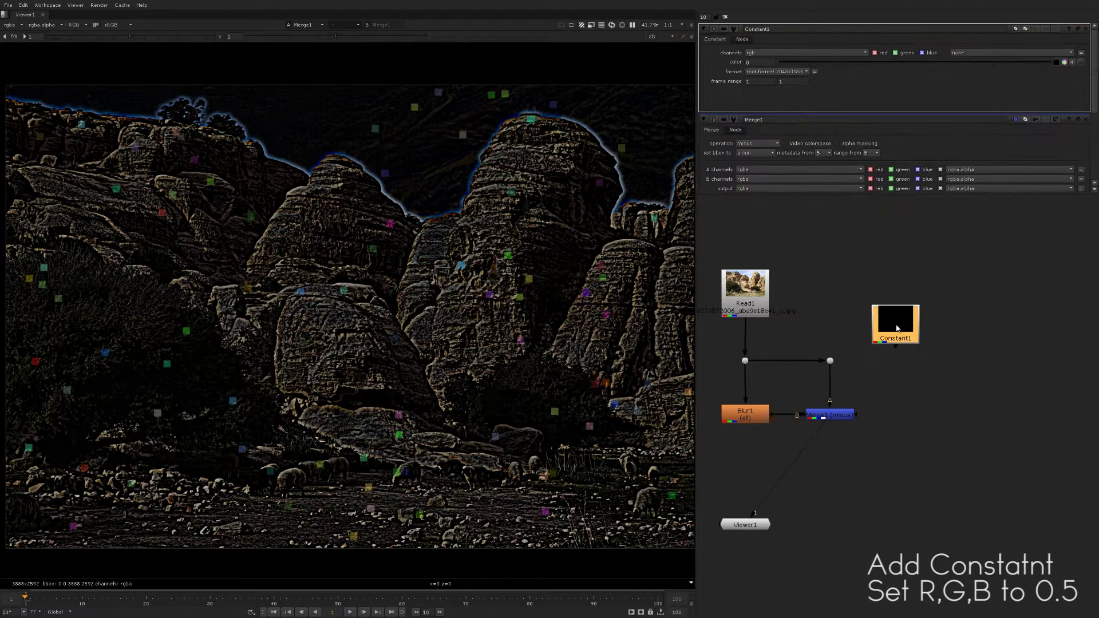
left_click_drag(888, 334, 890, 300)
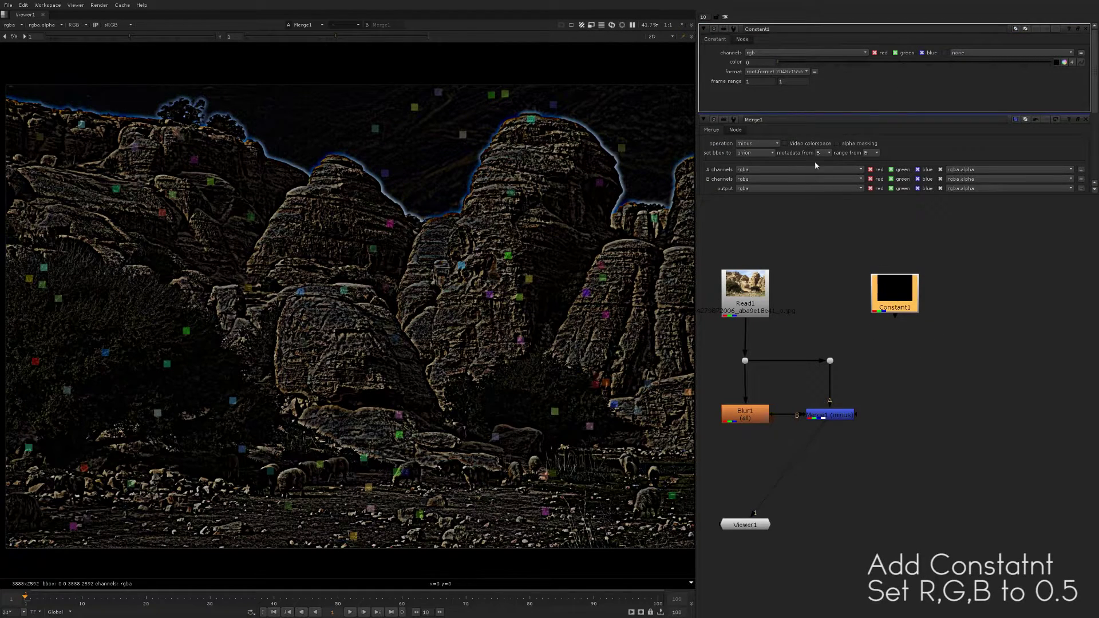
left_click(1063, 64)
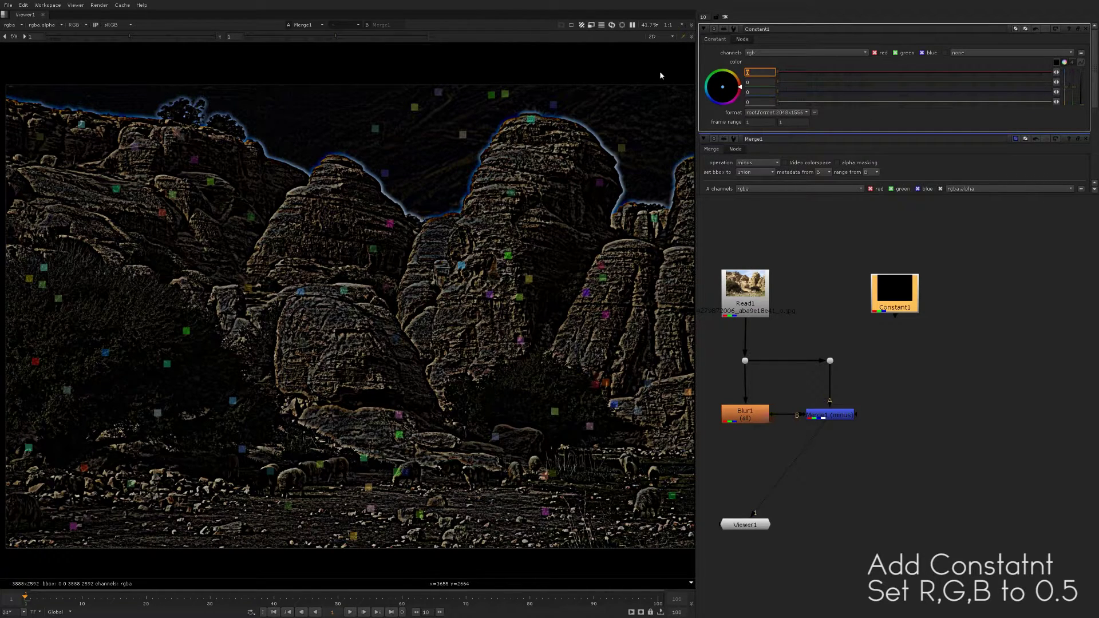
type(".5")
key("Tab")
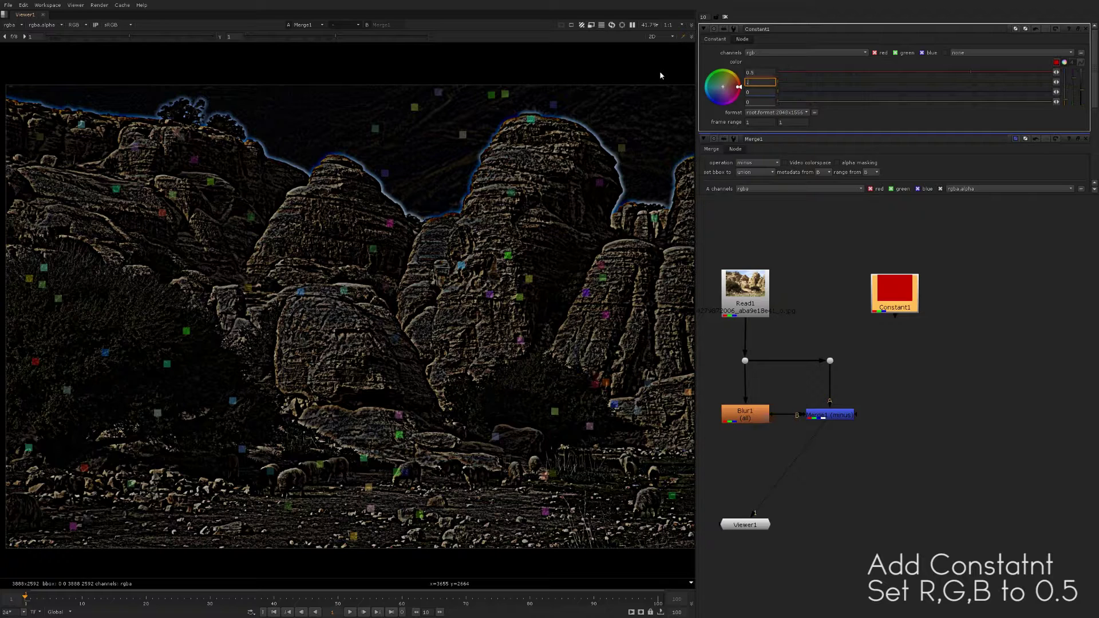
key("Tab")
key("Return")
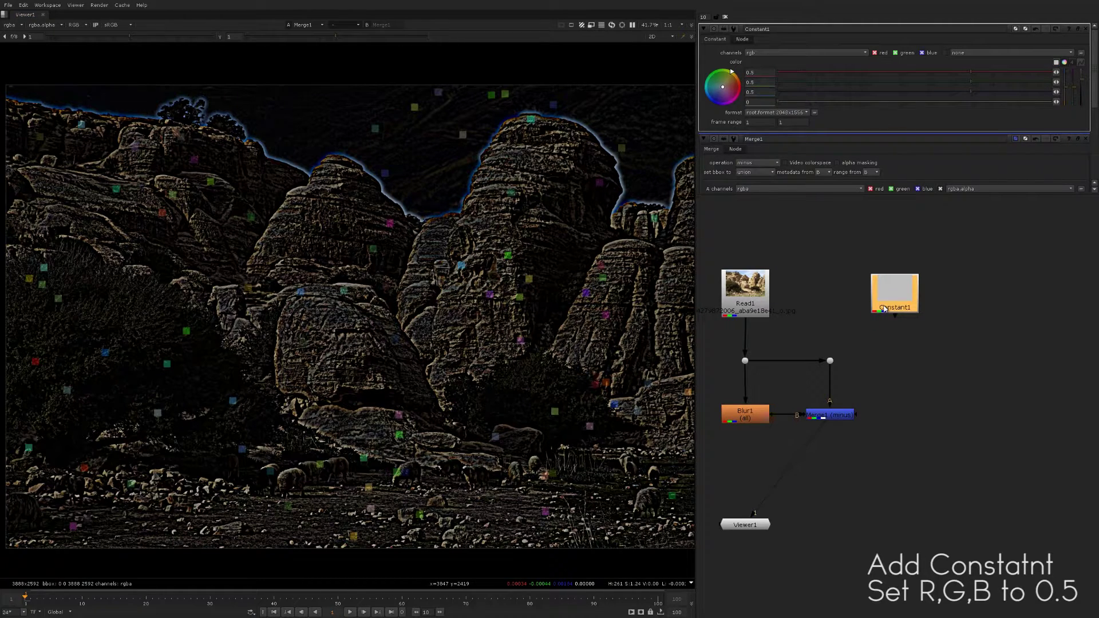
- Preview the grey Constant, return the viewer to Merge1, and add Merge2 after it
key("1")
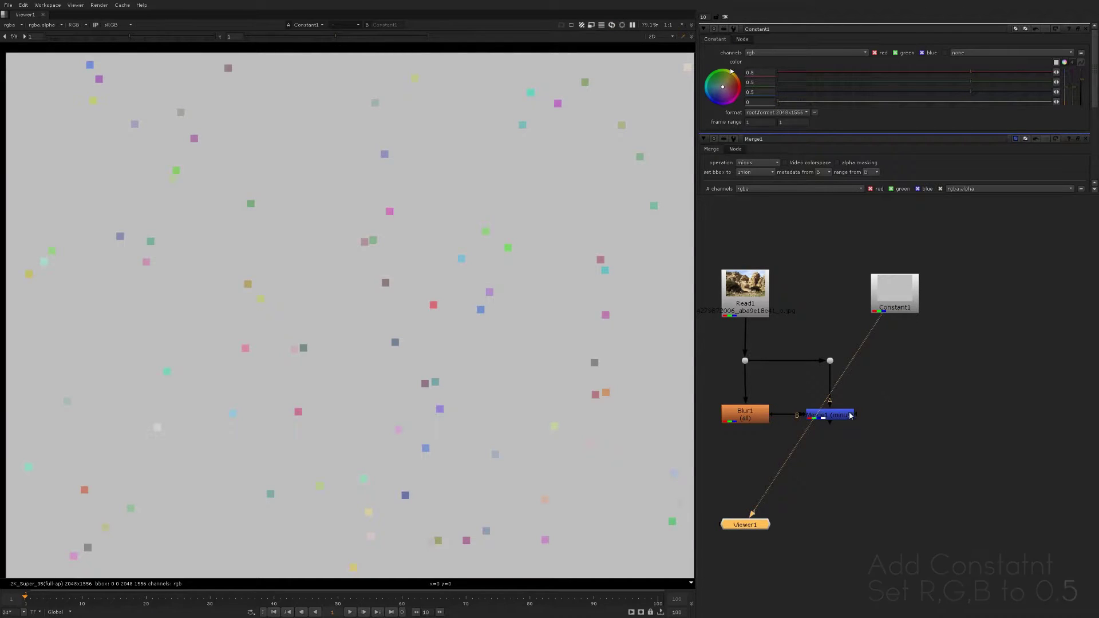
left_click(844, 417)
key("1")
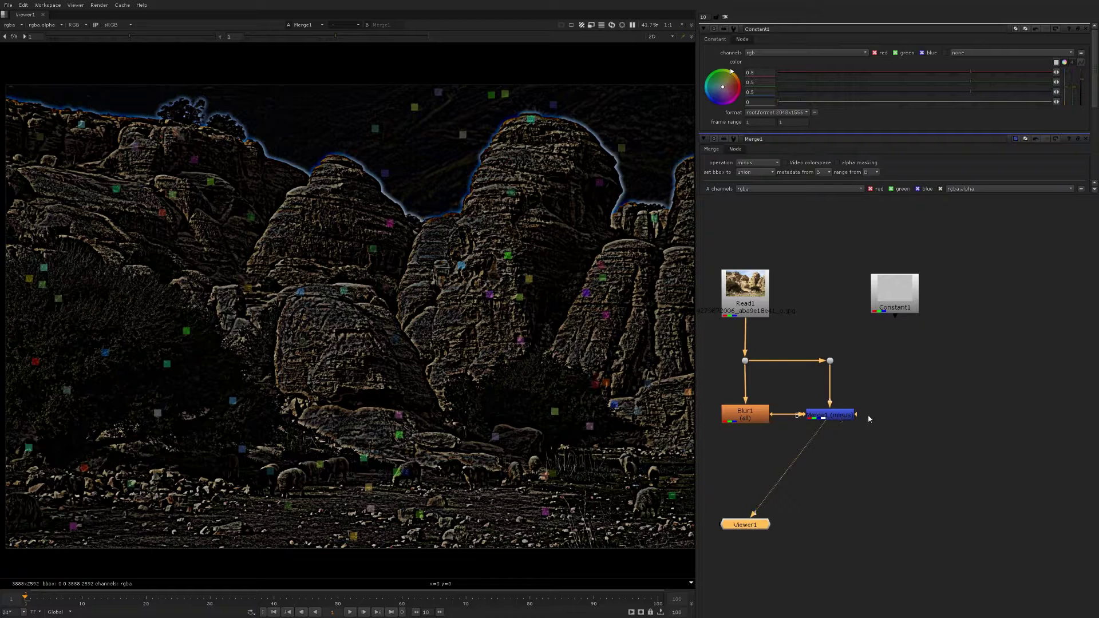
key("m")
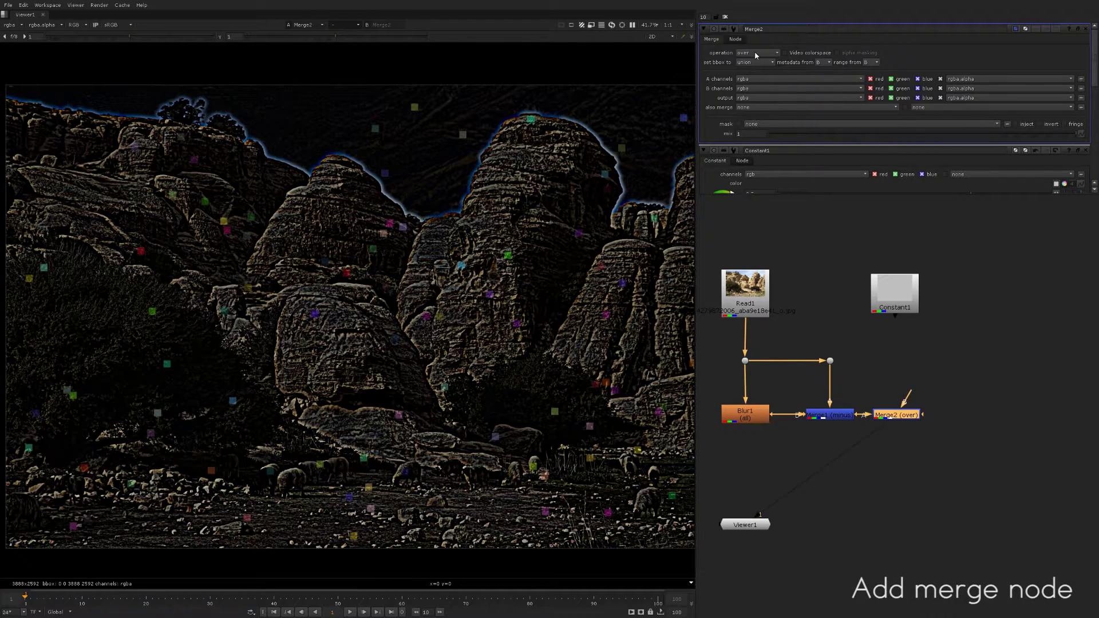
- Set Merge2's operation to plus and wire Constant1 into its A input
left_click(756, 53)
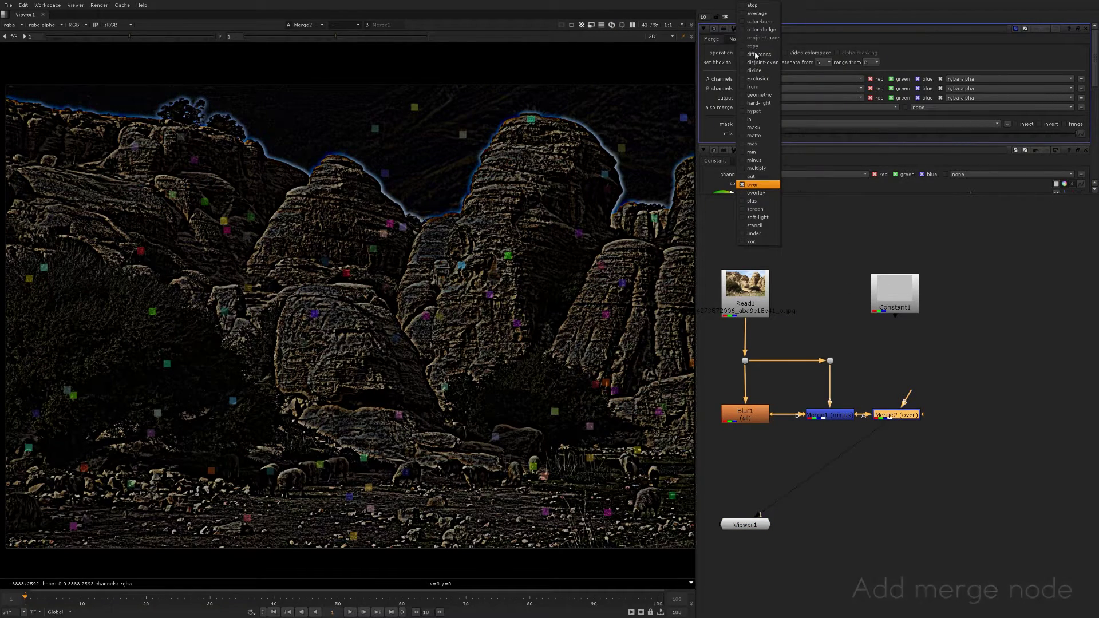
left_click(763, 201)
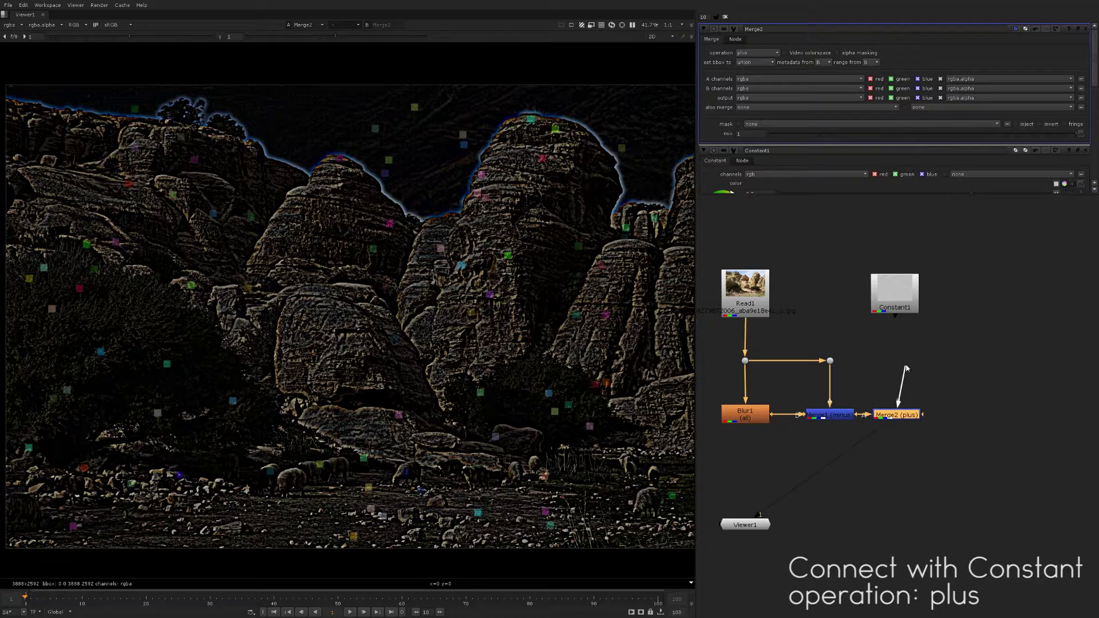
left_click_drag(896, 312, 897, 310)
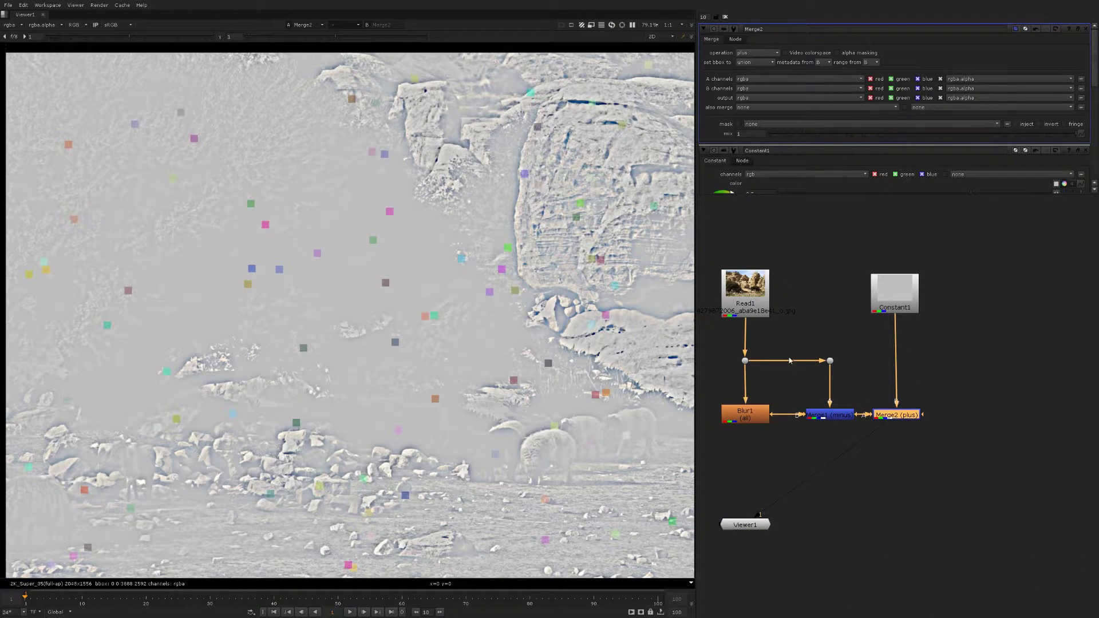
left_click_drag(860, 455, 880, 413)
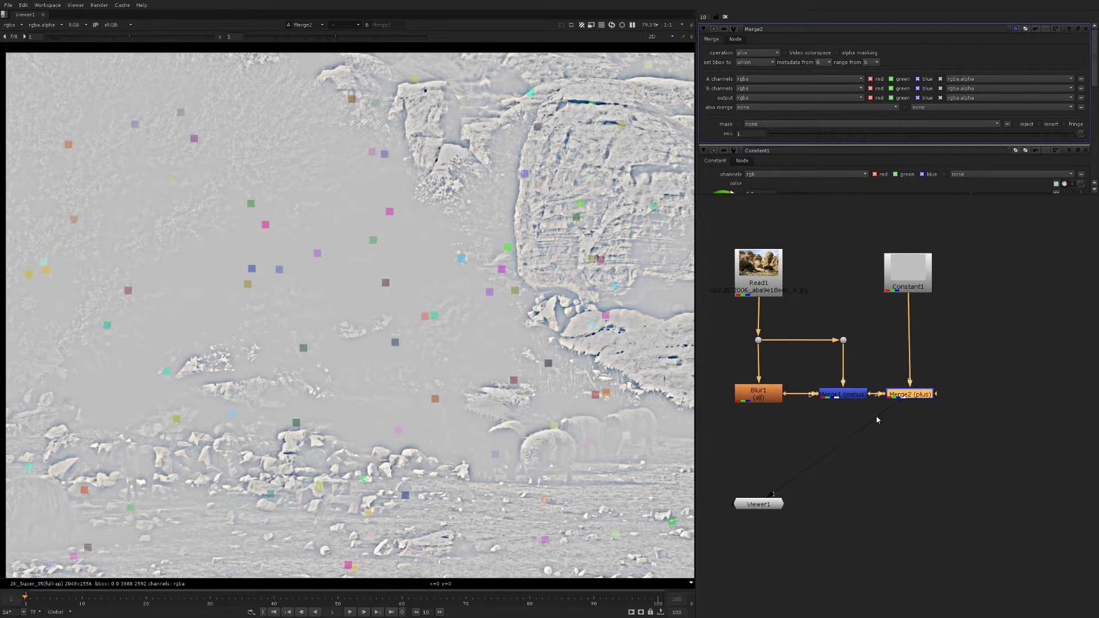
double_click(769, 373)
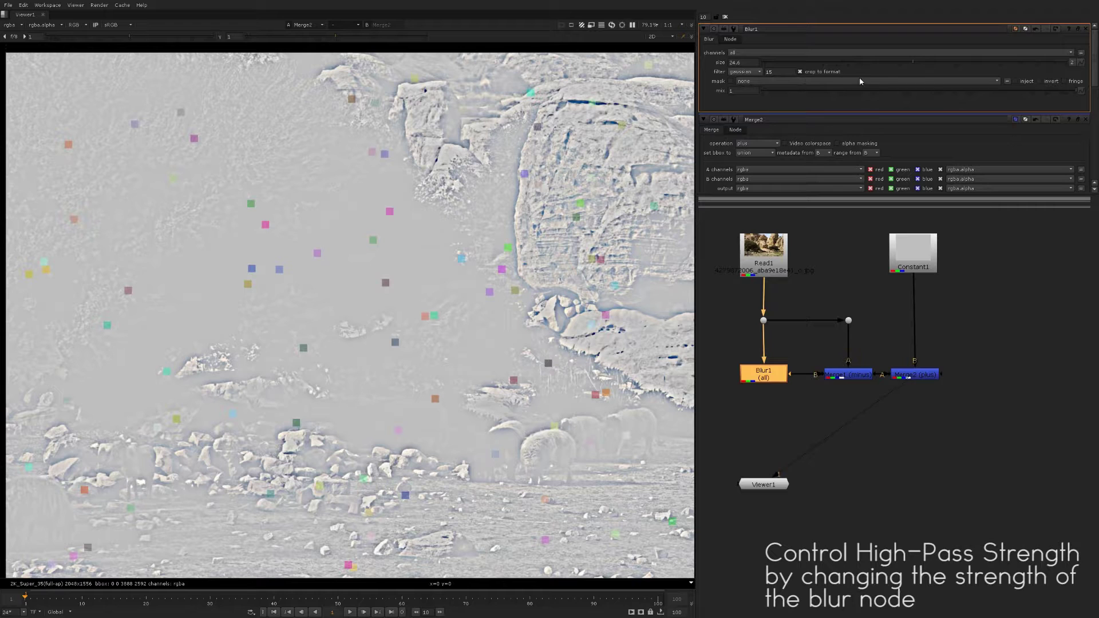
- Lower then raise Blur1's size, settling at about 13.8
mouse_move(913, 62)
left_mouse_down()
mouse_move(823, 62)
mouse_move(988, 66)
mouse_move(811, 73)
left_mouse_up()
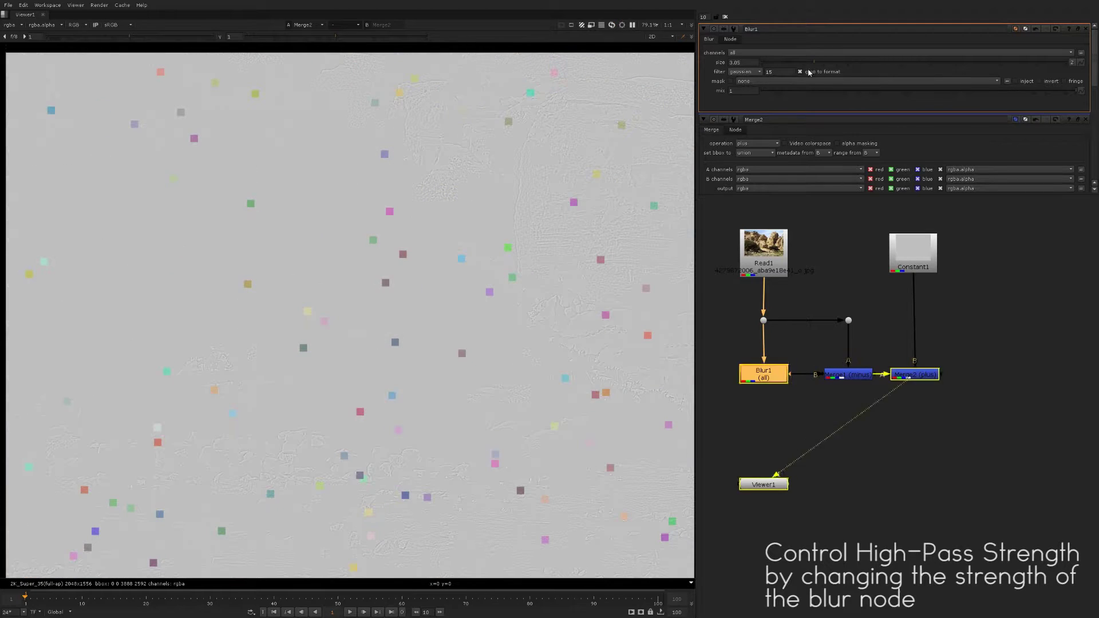
mouse_move(811, 73)
left_mouse_down()
mouse_move(897, 66)
mouse_move(875, 67)
left_mouse_up()
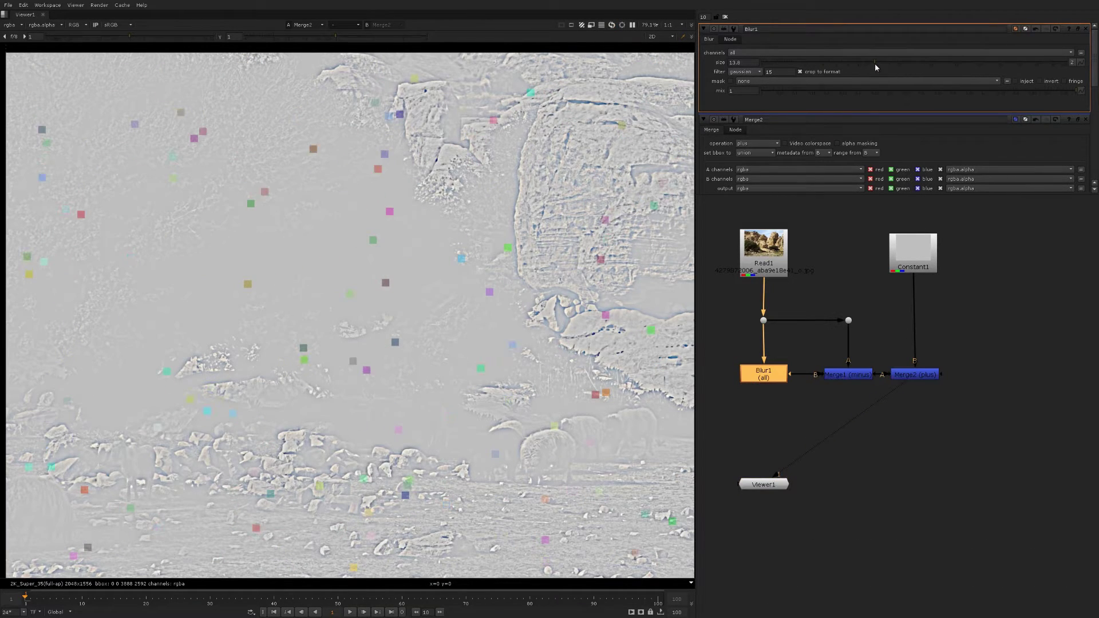
left_click(898, 358)
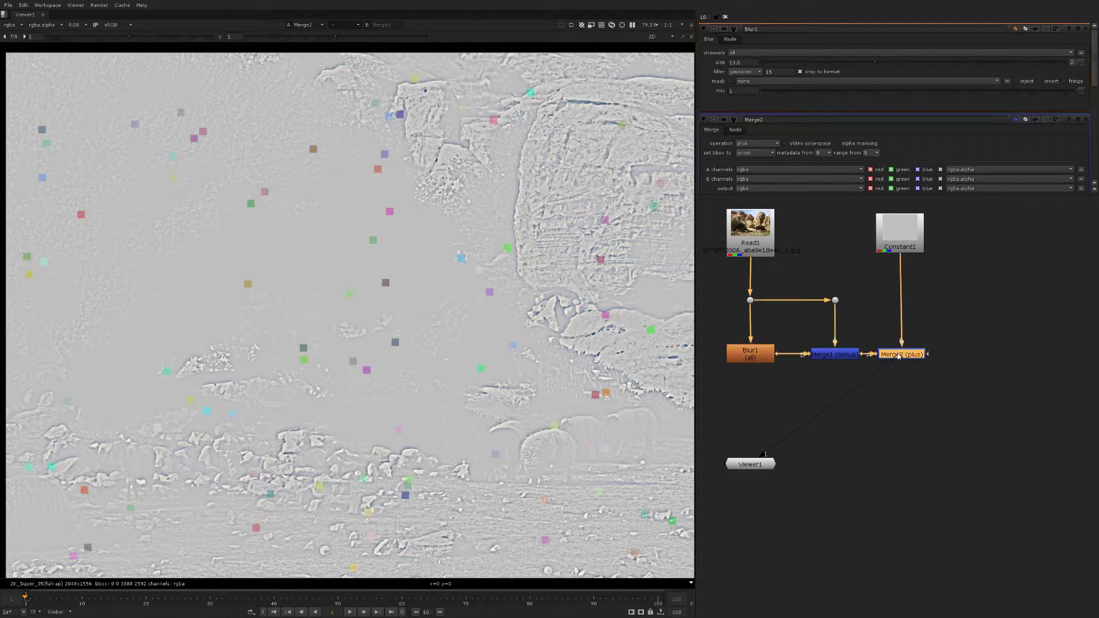
- Add Merge3 below Merge2 and route the Read1 footage through Dots into its B input
key("m")
mouse_move(976, 376)
left_mouse_down()
mouse_move(915, 396)
mouse_move(961, 481)
left_mouse_up()
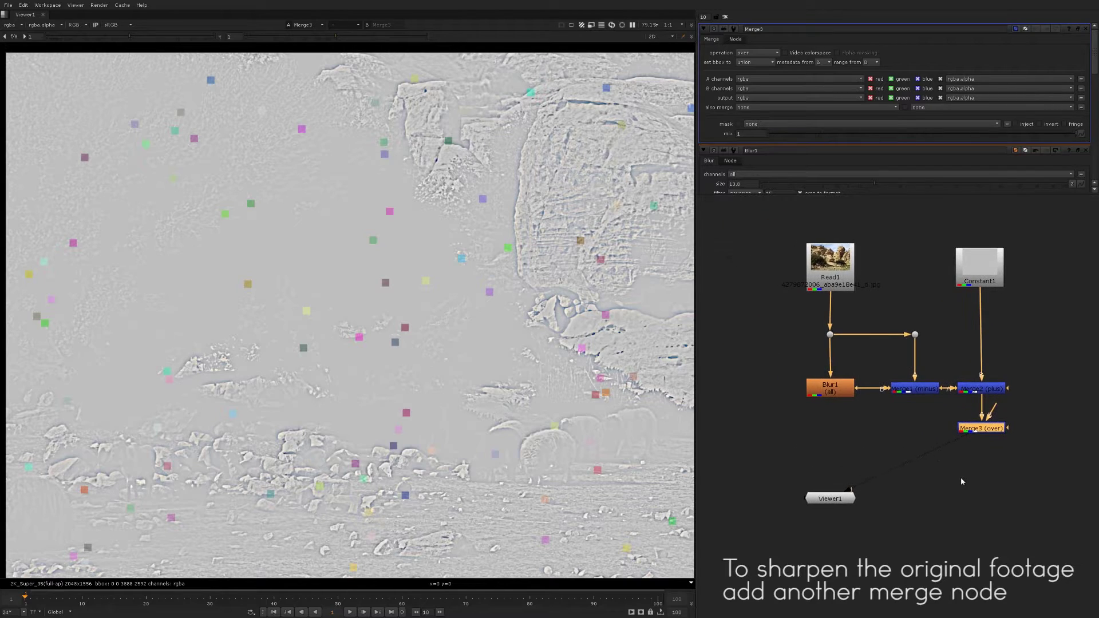
mouse_move(844, 301)
left_mouse_down()
mouse_move(954, 291)
mouse_move(758, 325)
left_mouse_up()
mouse_move(921, 403)
left_mouse_down()
mouse_move(874, 403)
mouse_move(864, 389)
left_mouse_up()
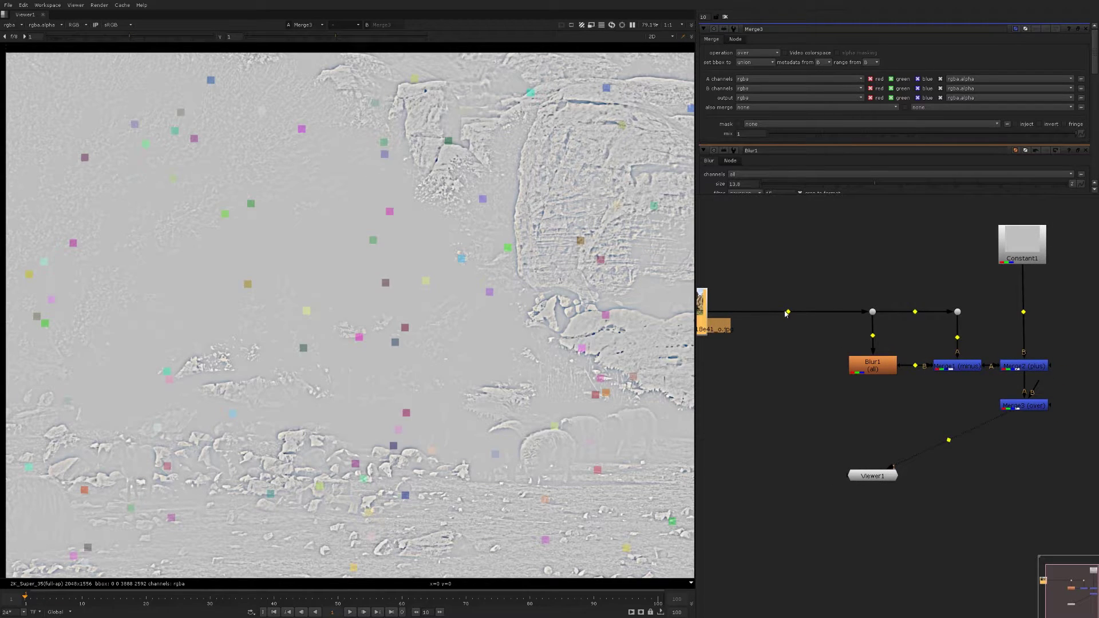
left_click(786, 313, "ctrl")
left_click_drag(1040, 385, 791, 312)
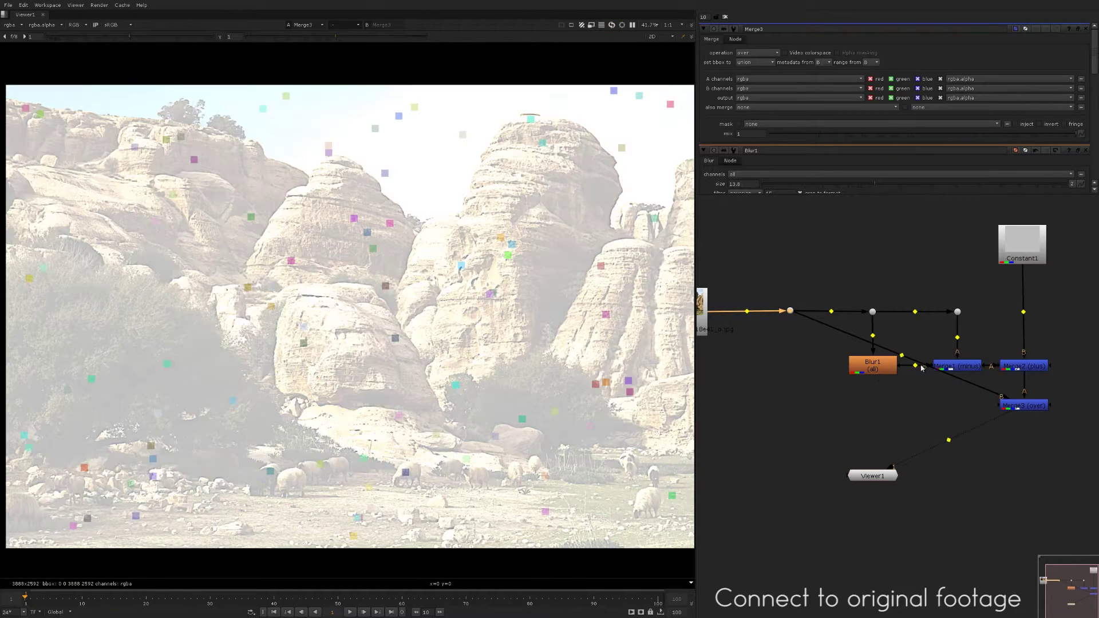
left_click_drag(903, 357, 791, 406)
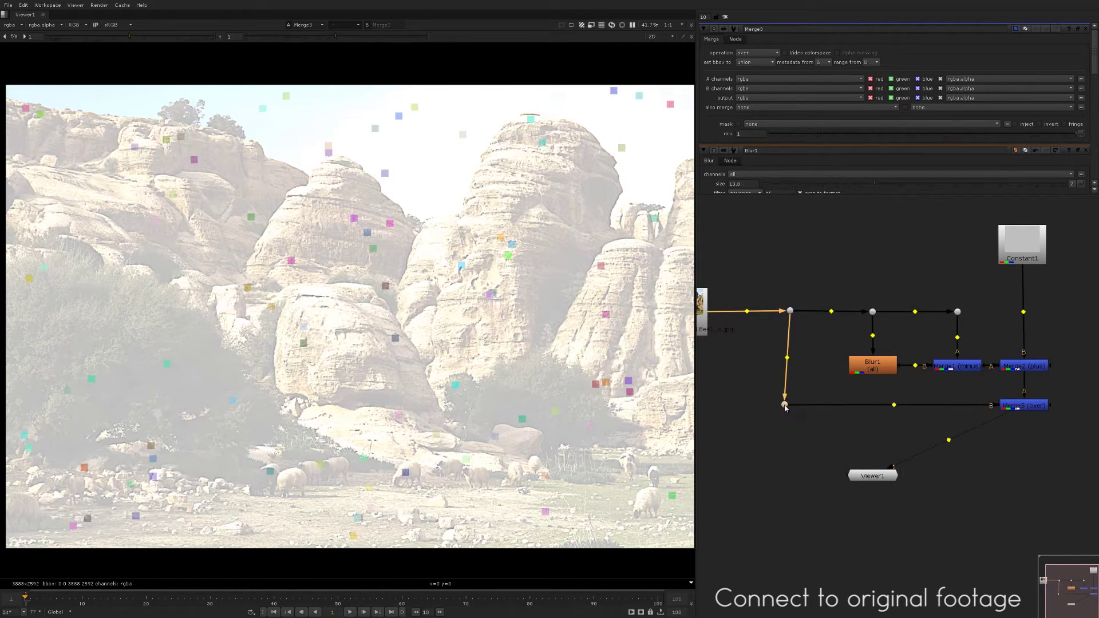
left_click_drag(885, 443, 826, 446)
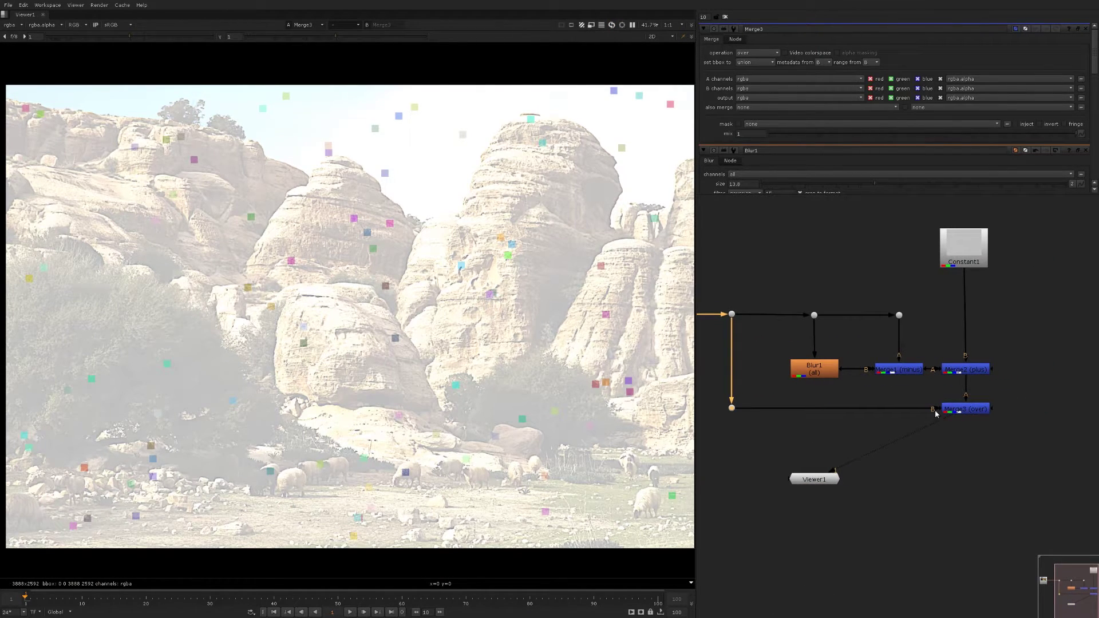
left_click(961, 415)
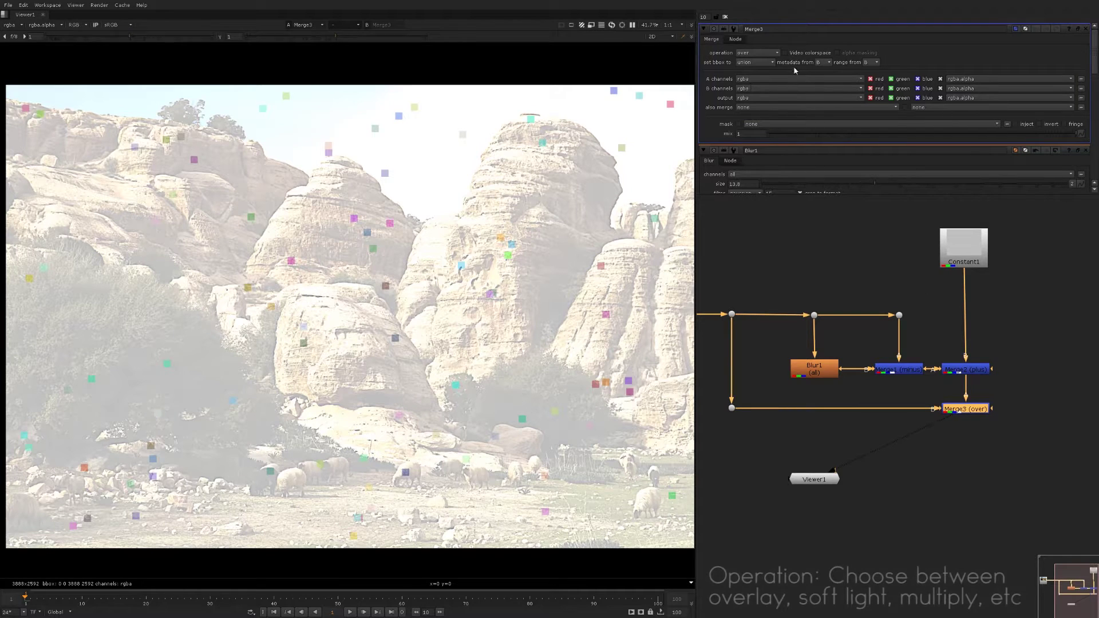
left_click(764, 53)
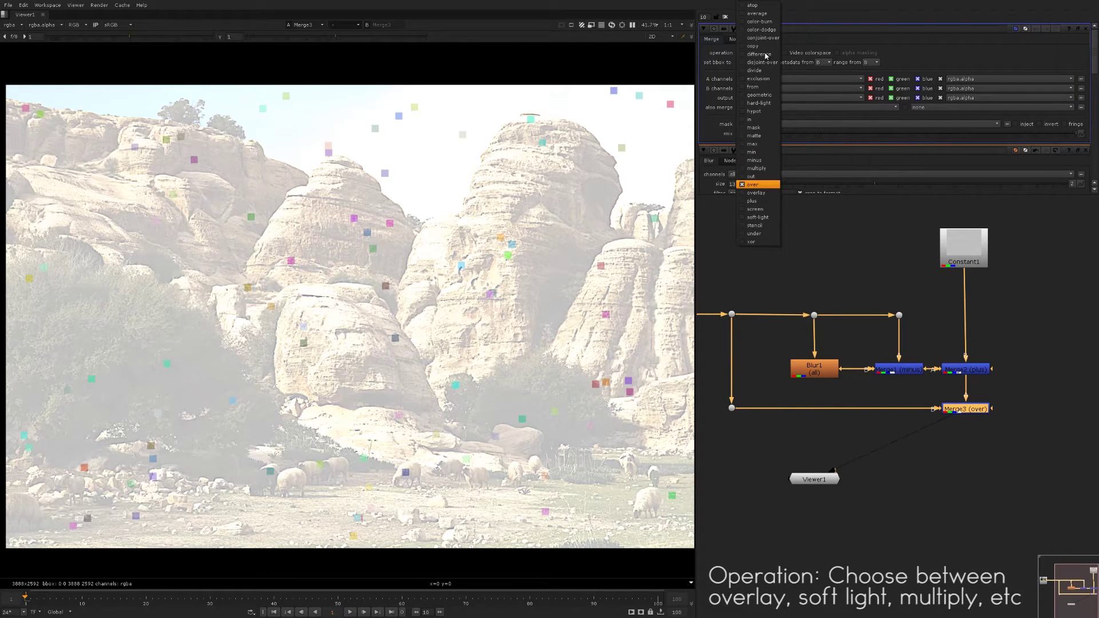
- Set Merge3 to overlay and retune Blur1's size to about 23.4
left_click(771, 194)
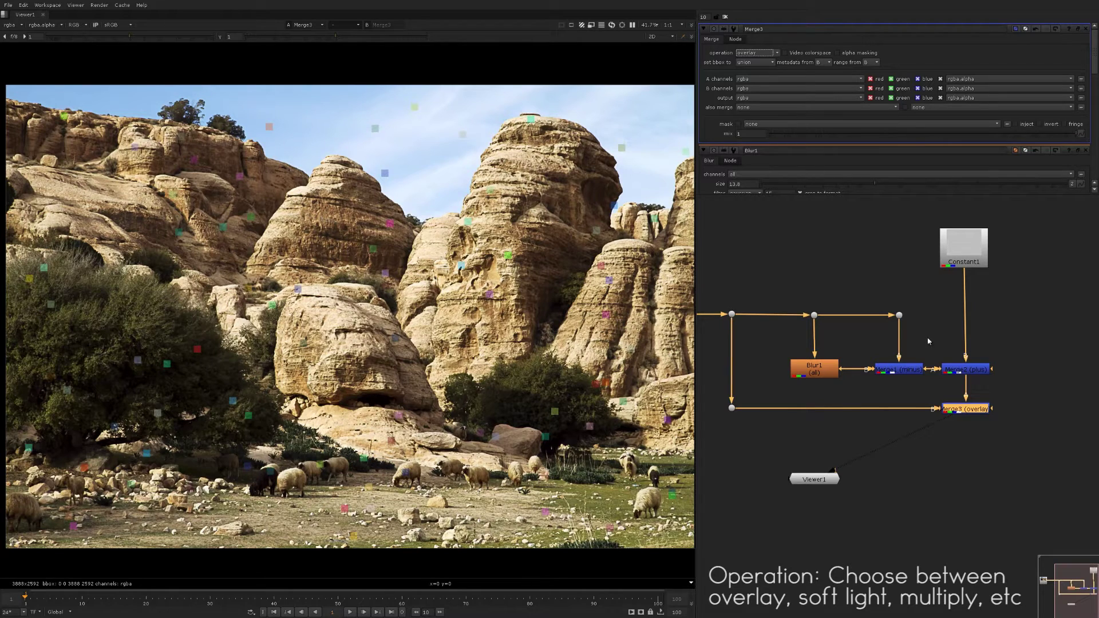
left_click(825, 371)
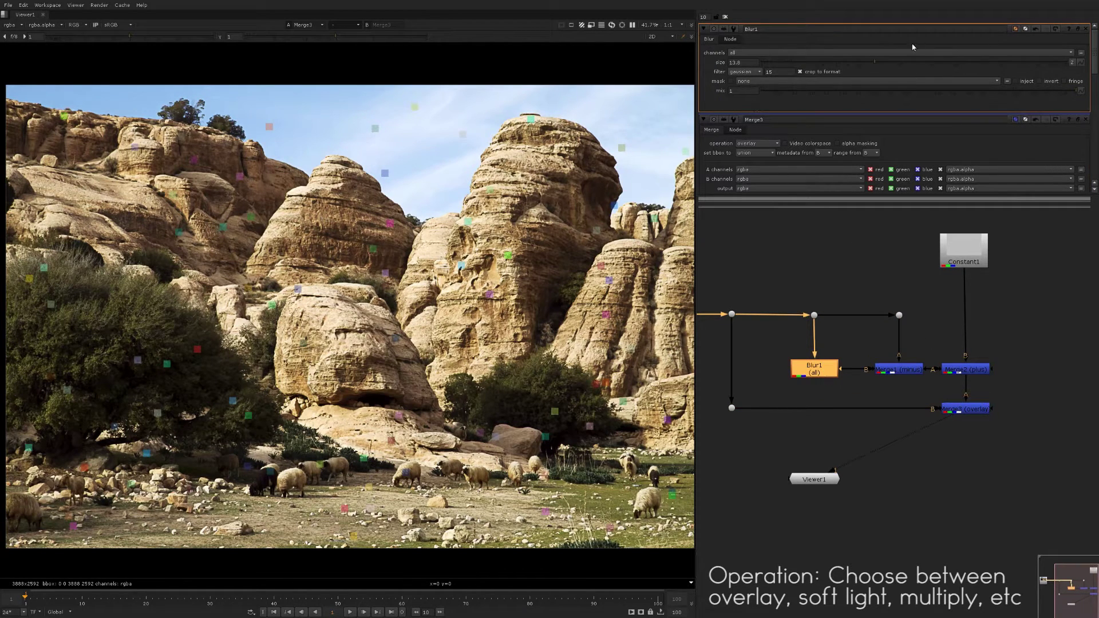
left_click_drag(874, 63, 770, 63)
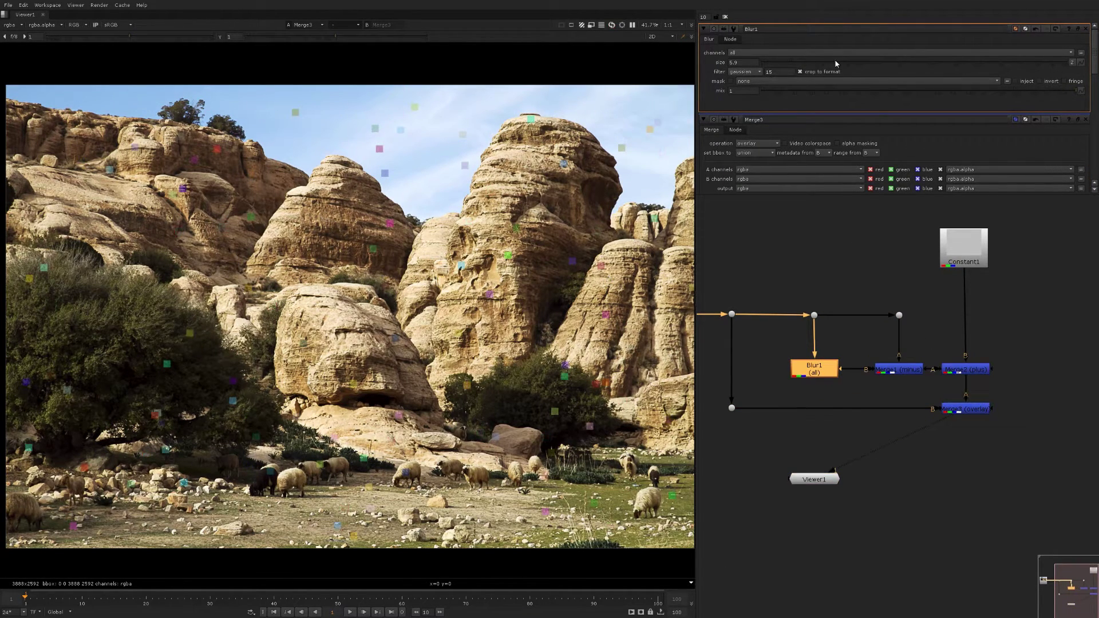
mouse_move(770, 64)
left_mouse_down()
mouse_move(933, 71)
mouse_move(811, 67)
mouse_move(910, 70)
left_mouse_up()
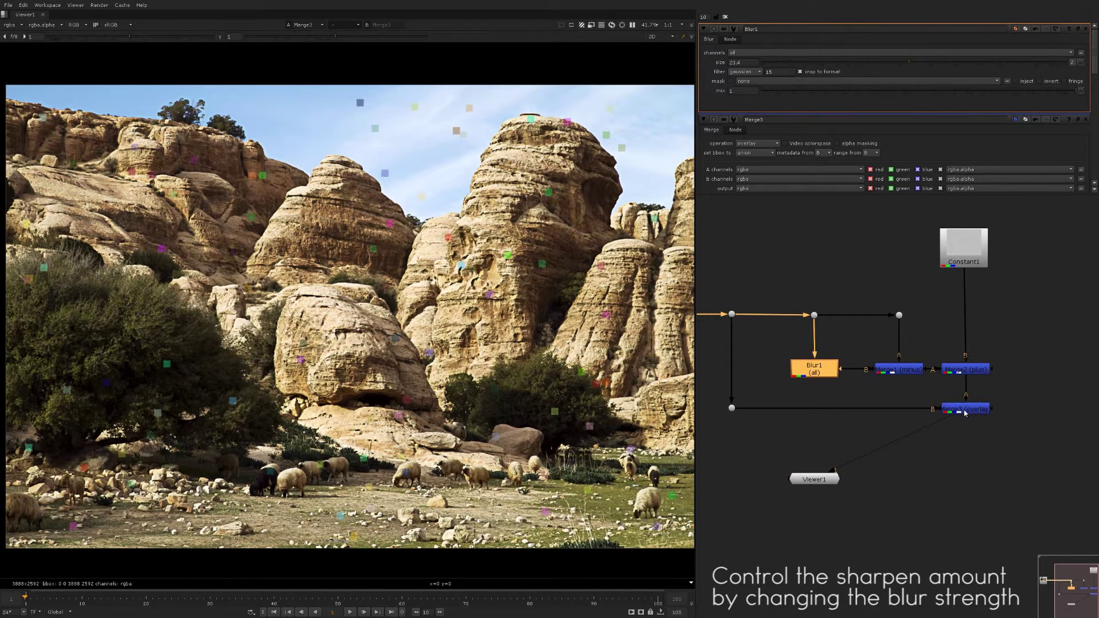
double_click(965, 411)
left_click(762, 53)
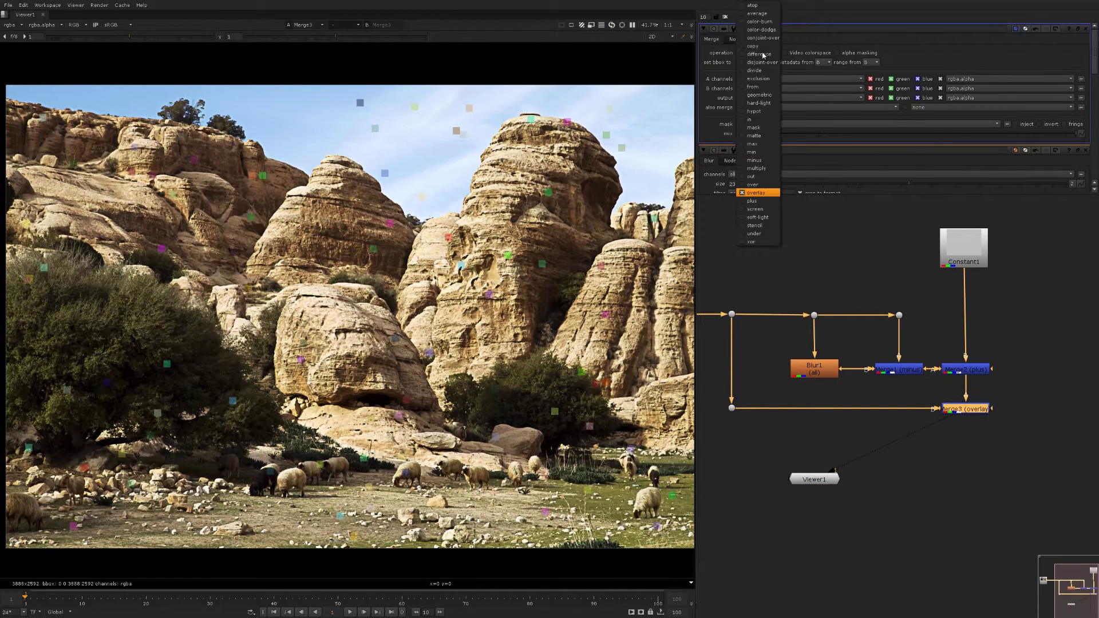
- Try soft-light, then set Merge3 to multiply and change Blur1's size to about 53.5
left_click(768, 217)
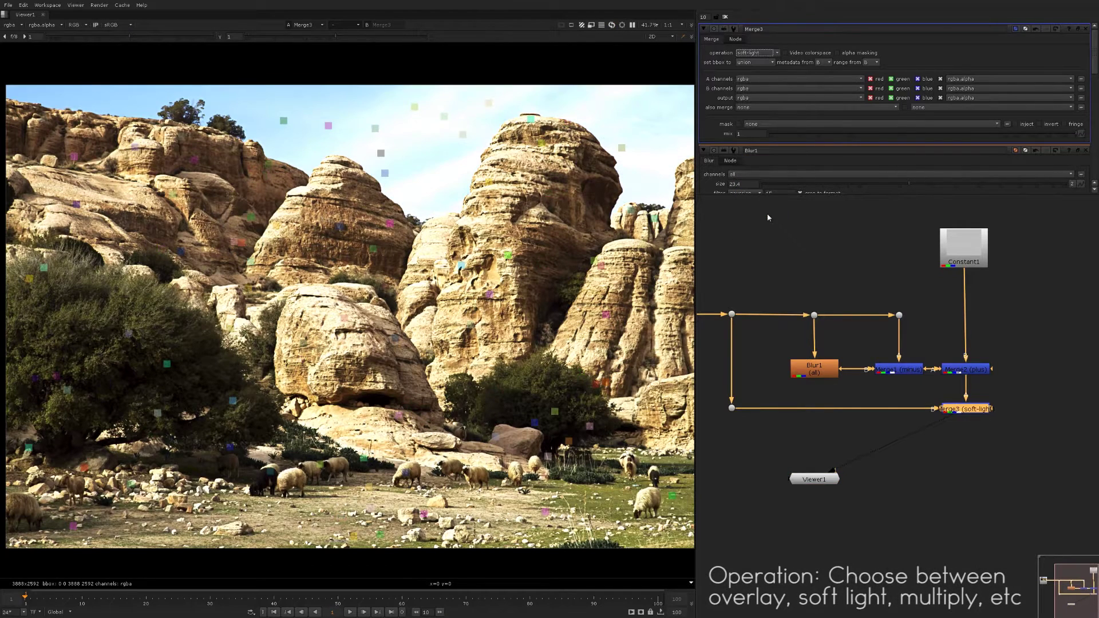
left_click(762, 55)
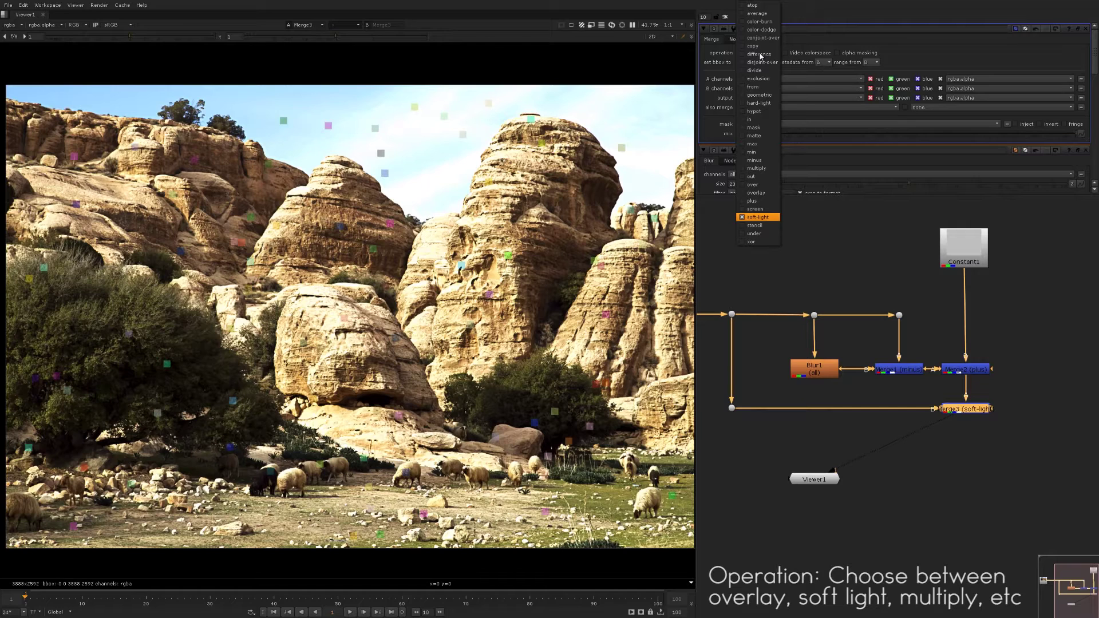
left_click(765, 167)
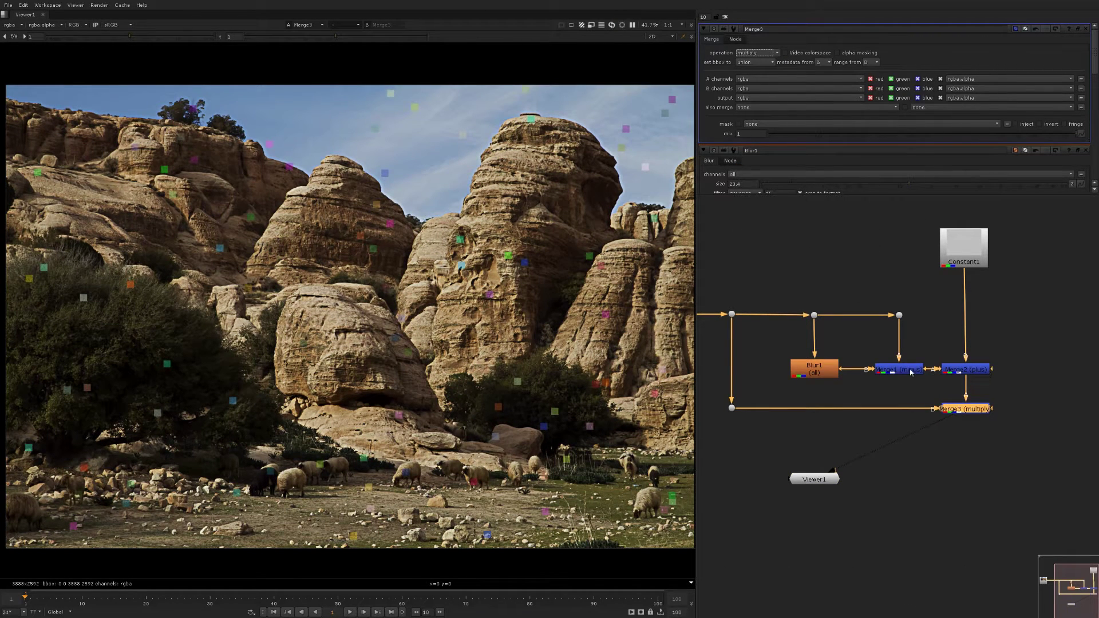
double_click(823, 371)
mouse_move(906, 66)
left_mouse_down()
mouse_move(820, 63)
mouse_move(1012, 57)
mouse_move(900, 73)
mouse_move(986, 73)
left_mouse_up()
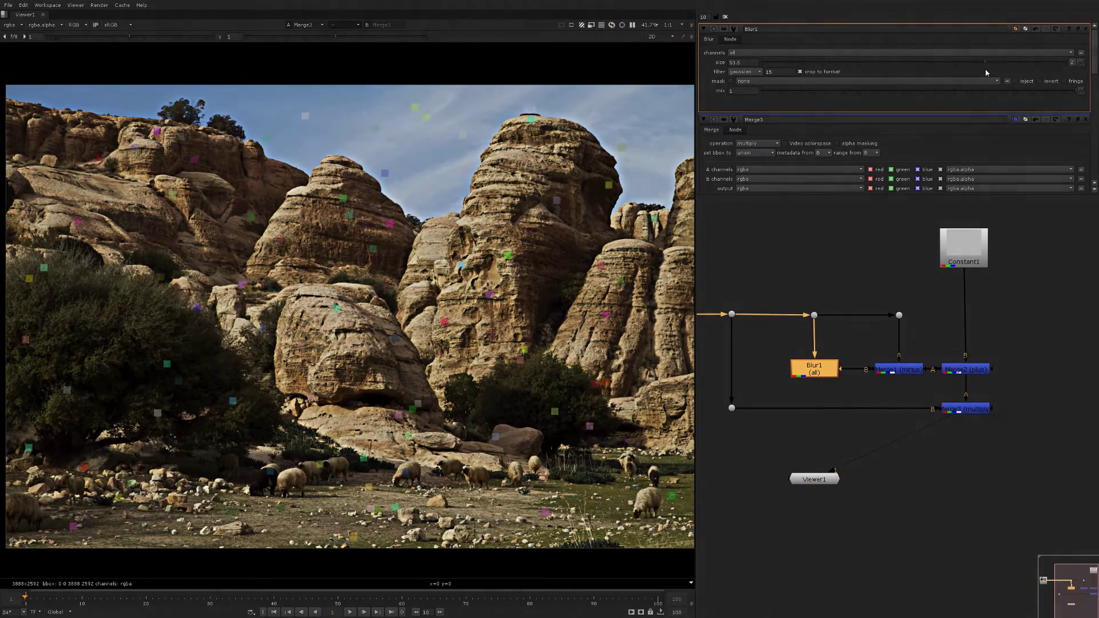